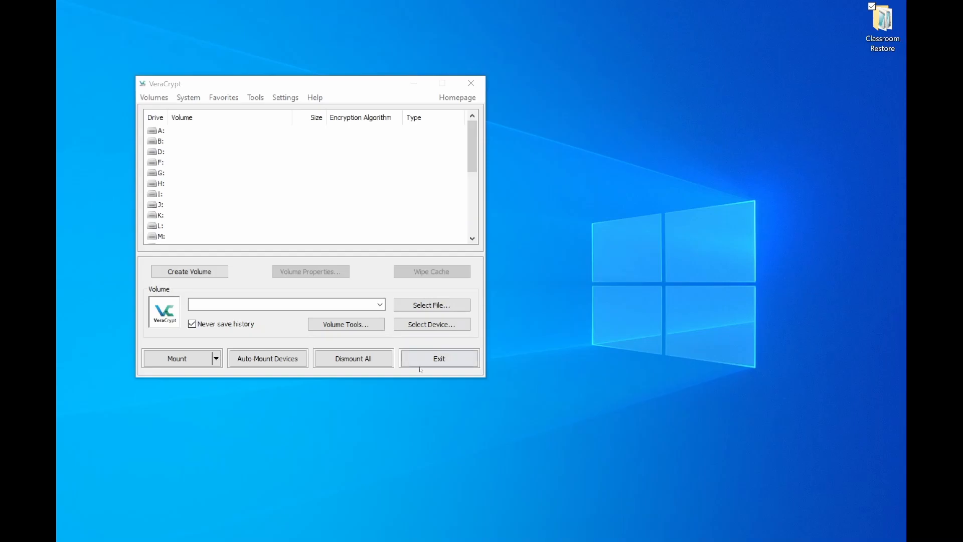
# Start creating a new volume as an encrypted file container of the standard VeraCrypt volume type
pyautogui.click(183, 272)
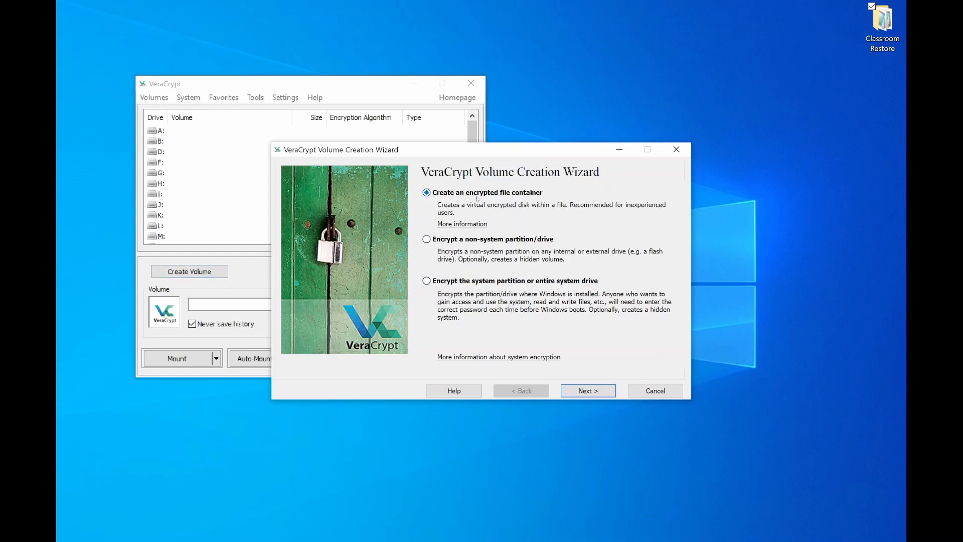
pyautogui.click(588, 391)
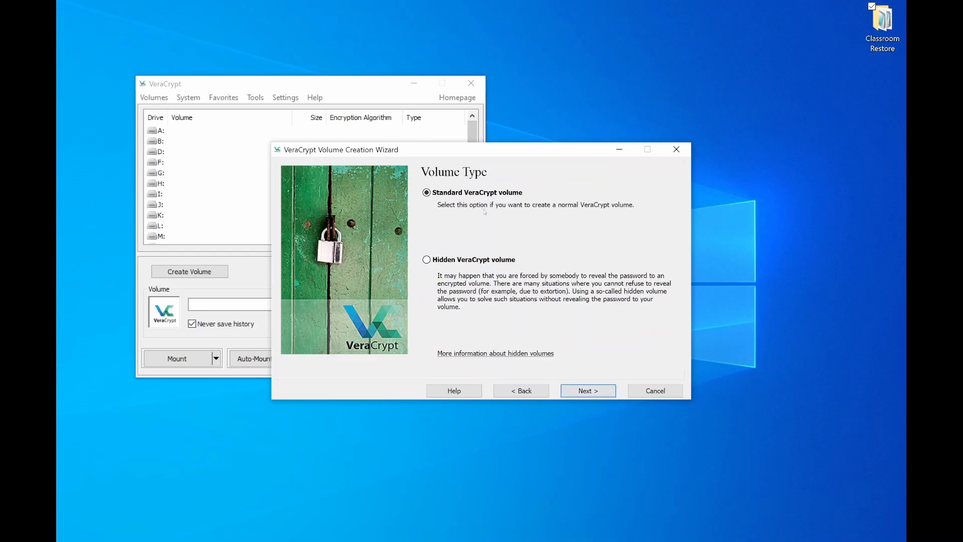
pyautogui.click(586, 396)
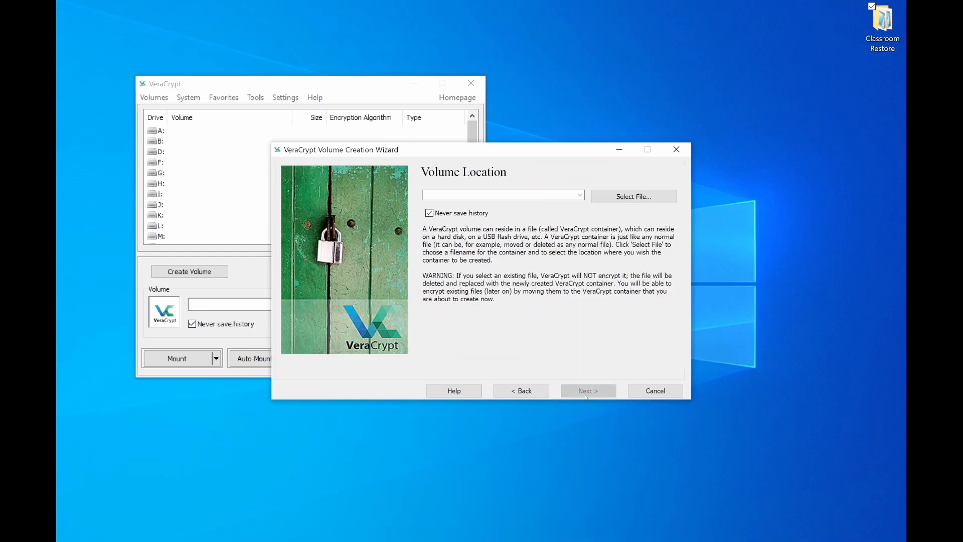
# Set the volume location to a new container file named ClassroomRestore.hc on the Desktop
pyautogui.click(627, 199)
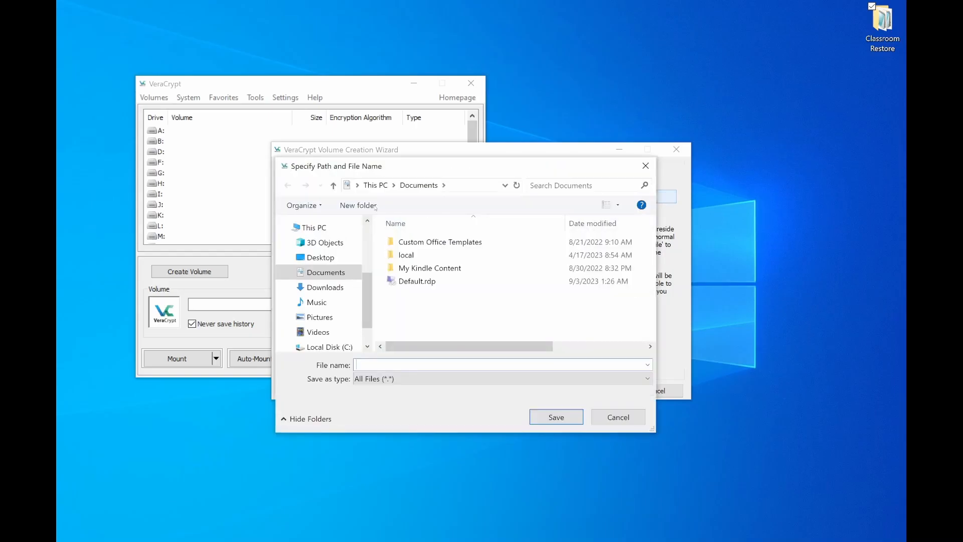
pyautogui.click(321, 248)
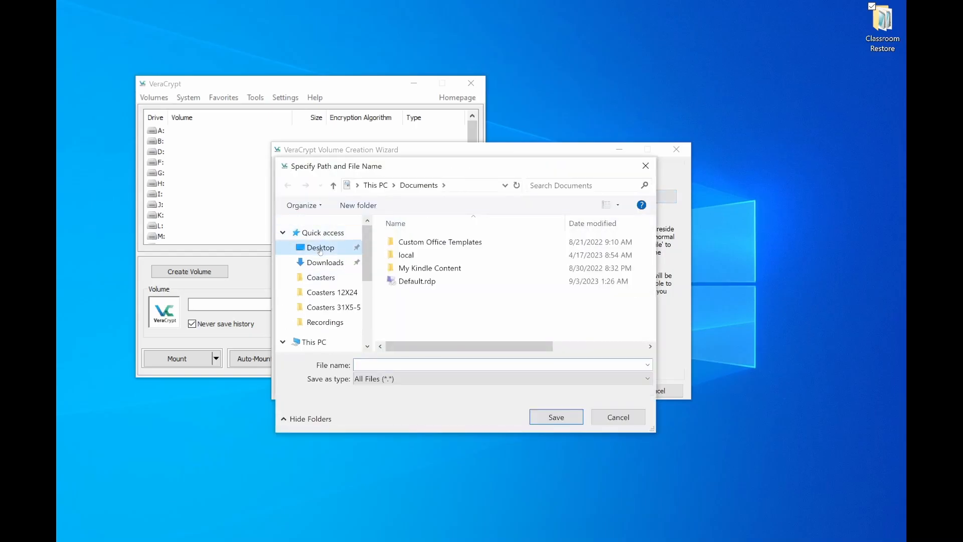
pyautogui.click(389, 365)
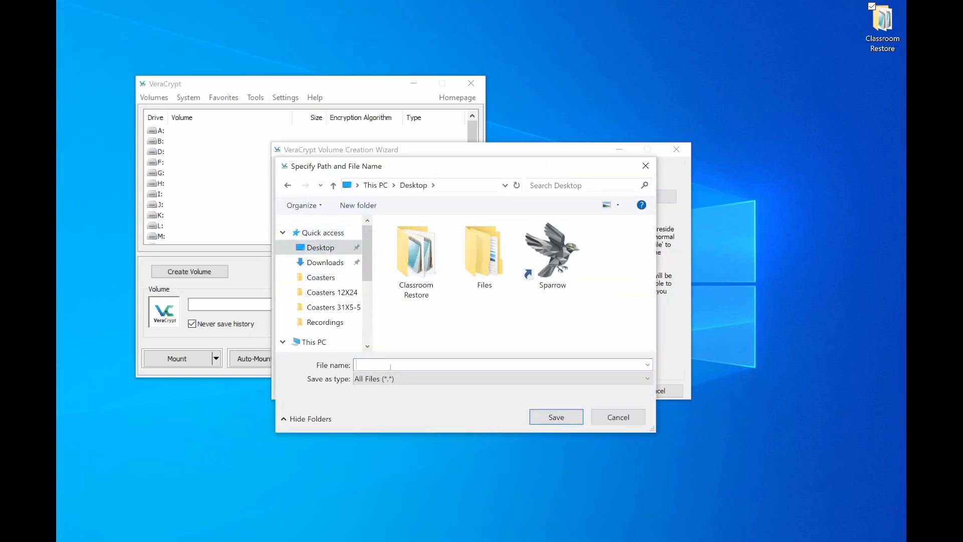
pyautogui.write('Cla')
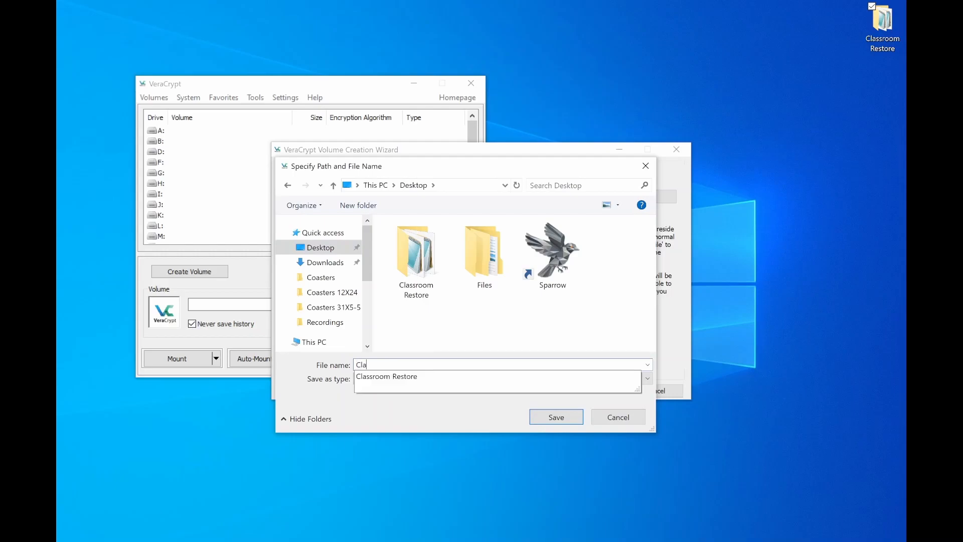
pyautogui.write('ssroomRestore')
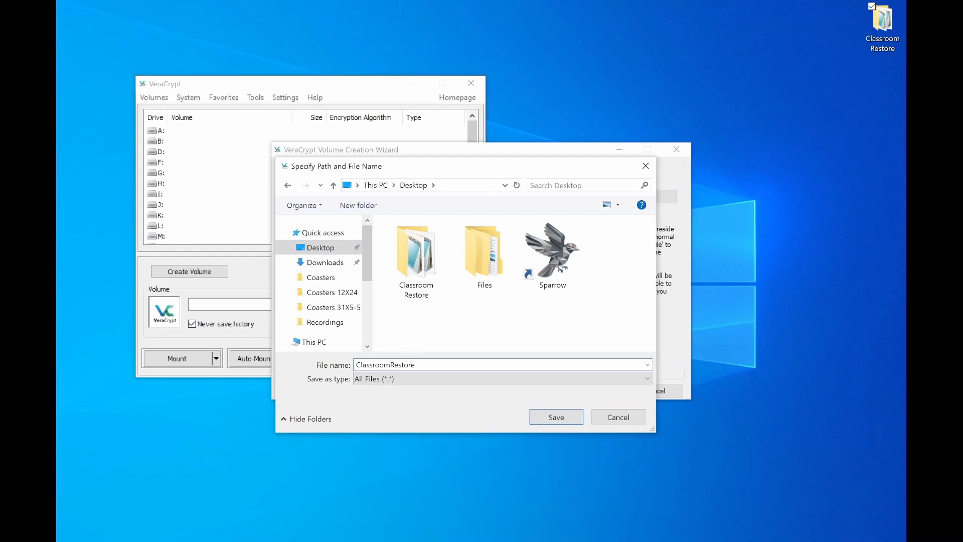
pyautogui.scroll(-1, 318, 283)
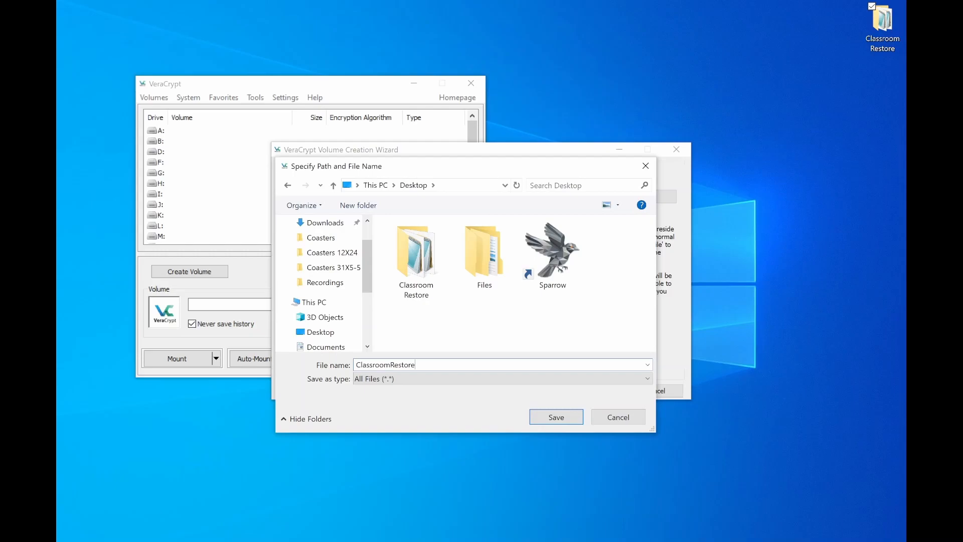
pyautogui.write('.hc')
pyautogui.click(556, 418)
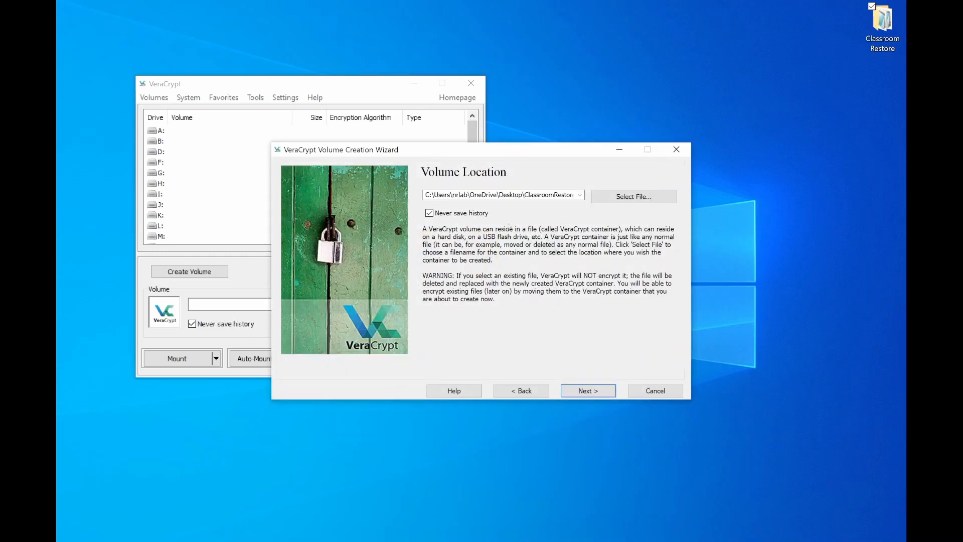
pyautogui.click(585, 393)
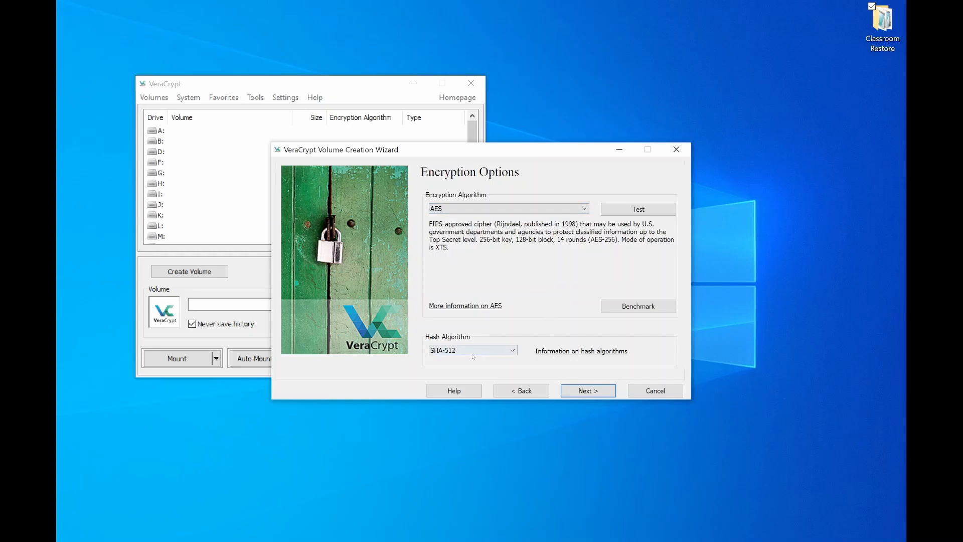
# Accept AES encryption with the SHA-512 hash and set the volume size to 10 MB
pyautogui.click(588, 391)
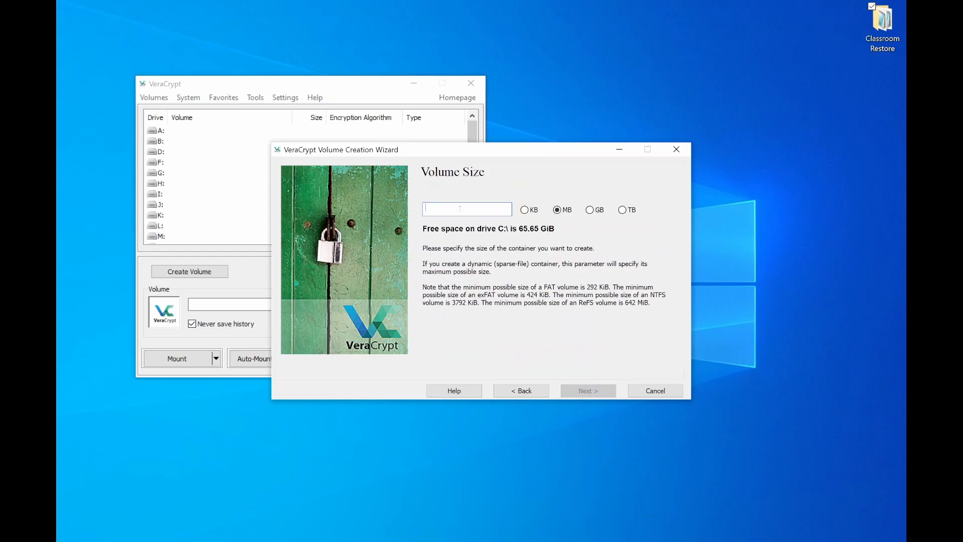
pyautogui.write('10')
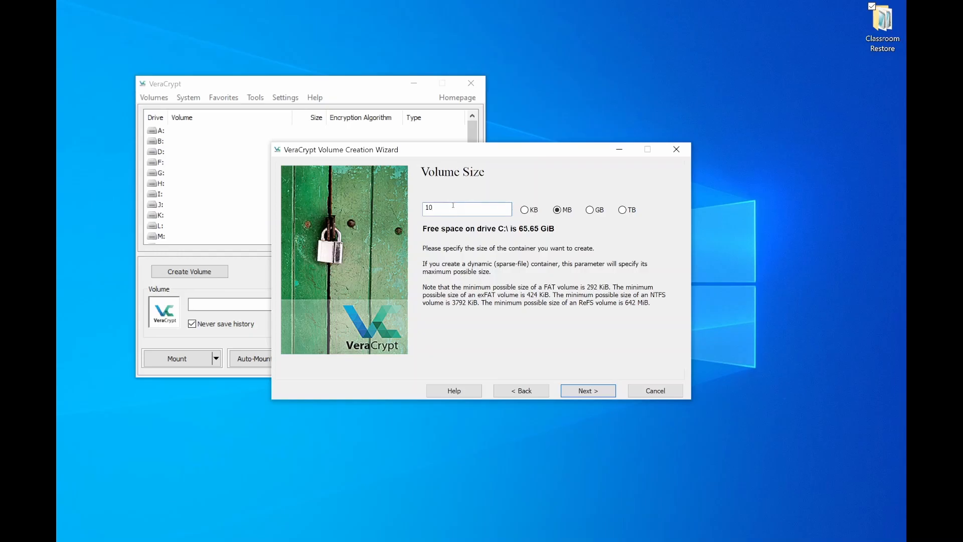
pyautogui.click(589, 391)
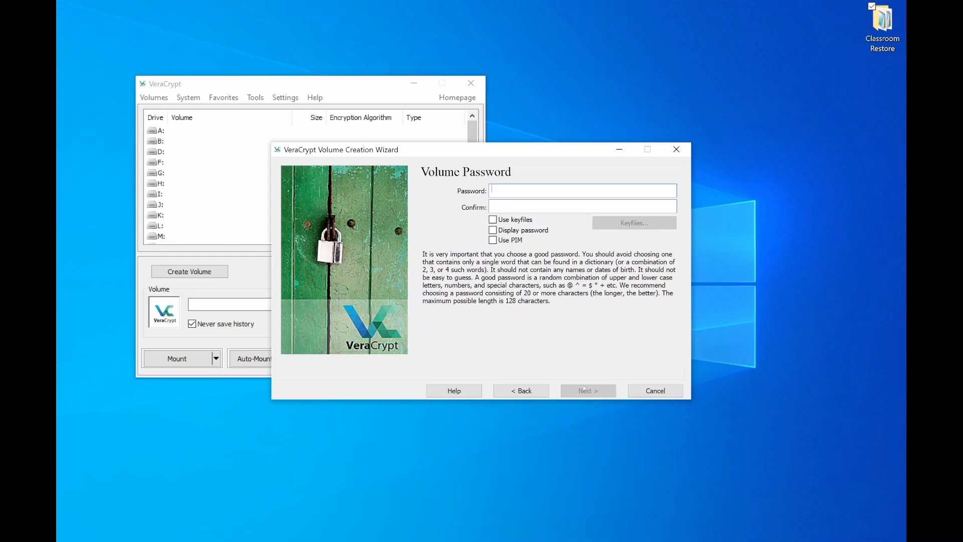
# Enter and confirm the volume password, check it briefly in plain text, and accept using a short password
pyautogui.write('••••••••••••••••••••••••••••••••')
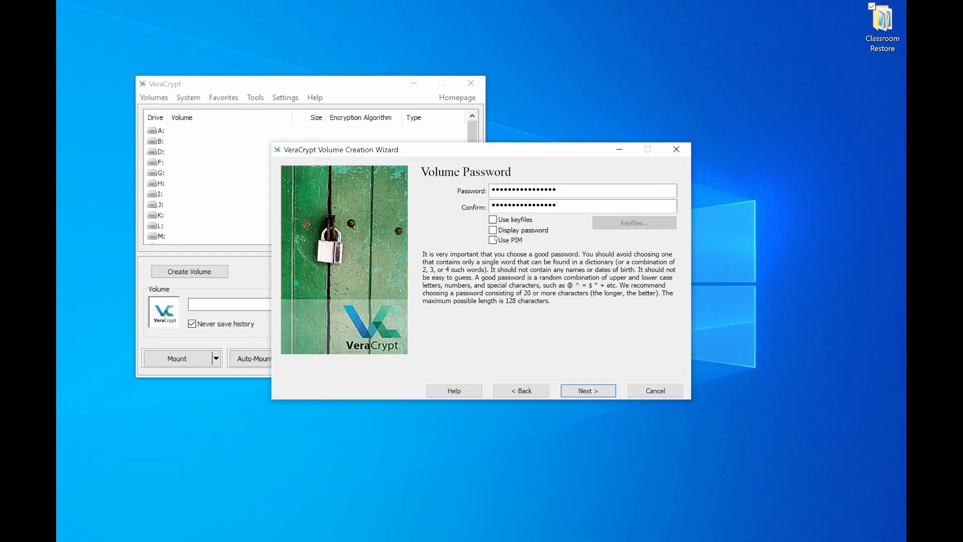
pyautogui.click(493, 231)
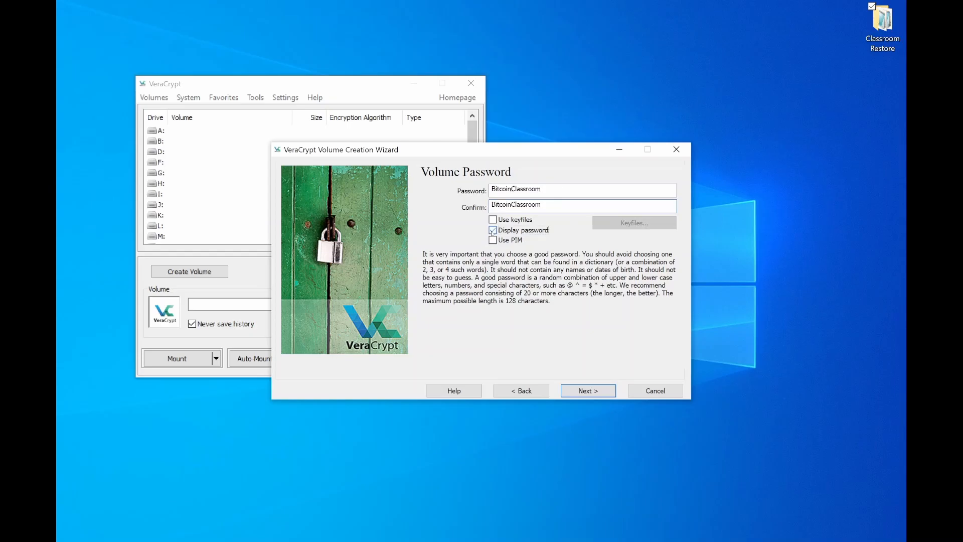
pyautogui.click(493, 231)
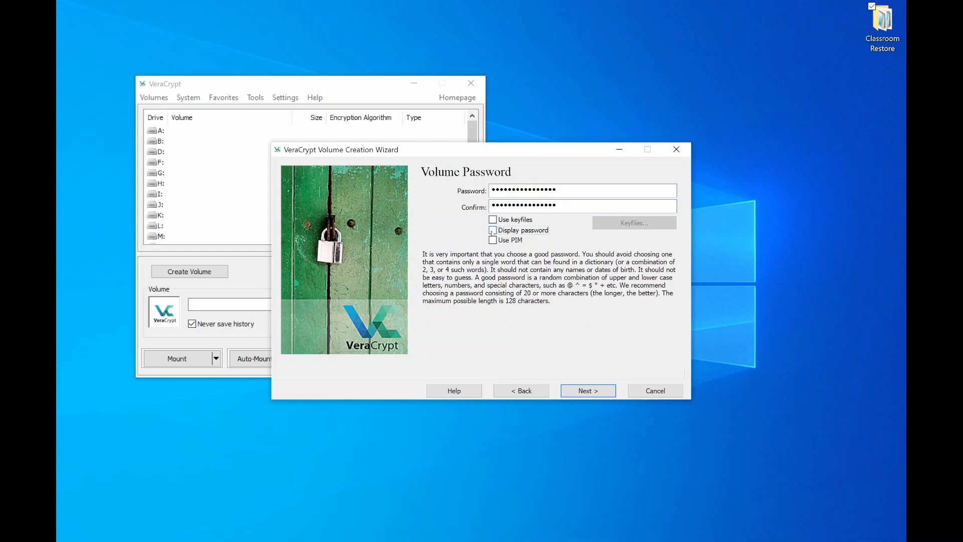
pyautogui.click(580, 390)
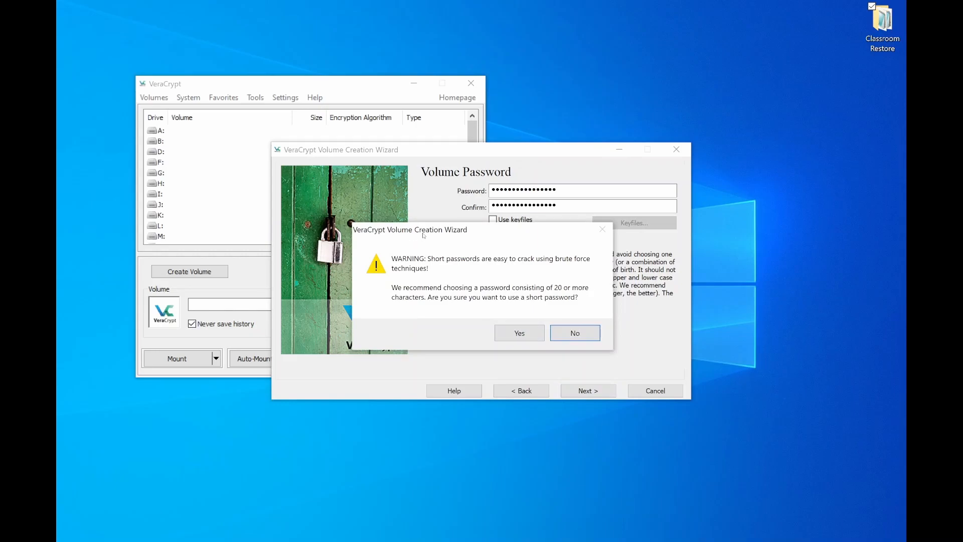
pyautogui.click(522, 337)
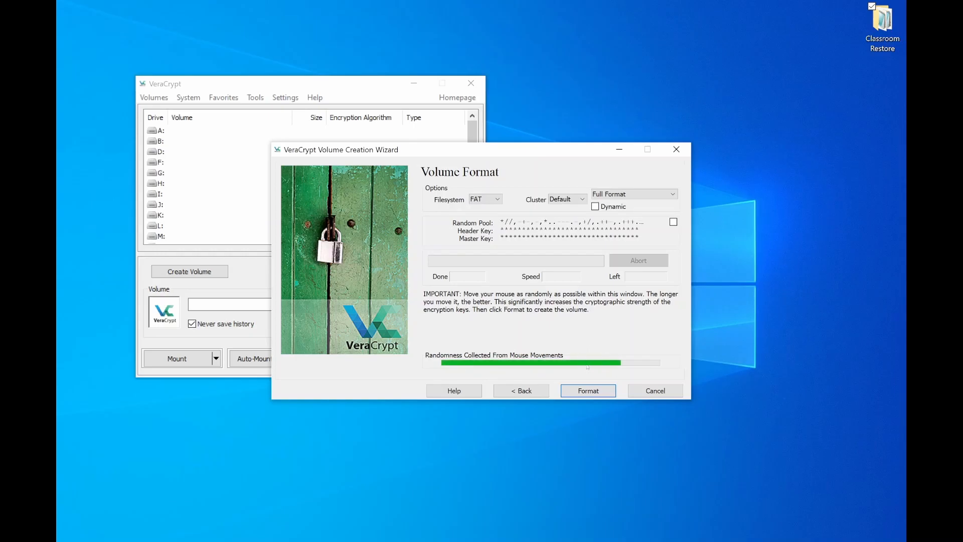
# Format the new volume with the FAT filesystem and default cluster size, and exit the creation wizard
pyautogui.click(591, 391)
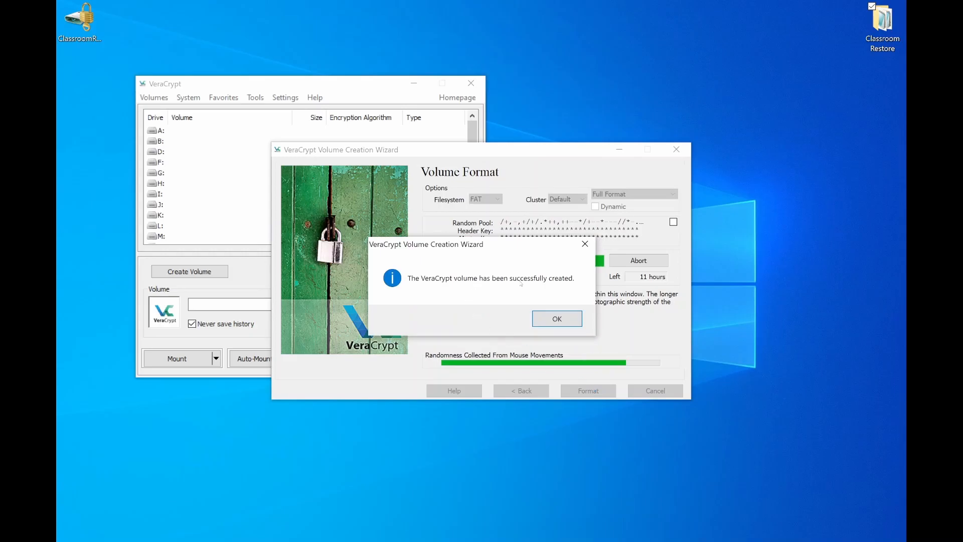
pyautogui.click(559, 320)
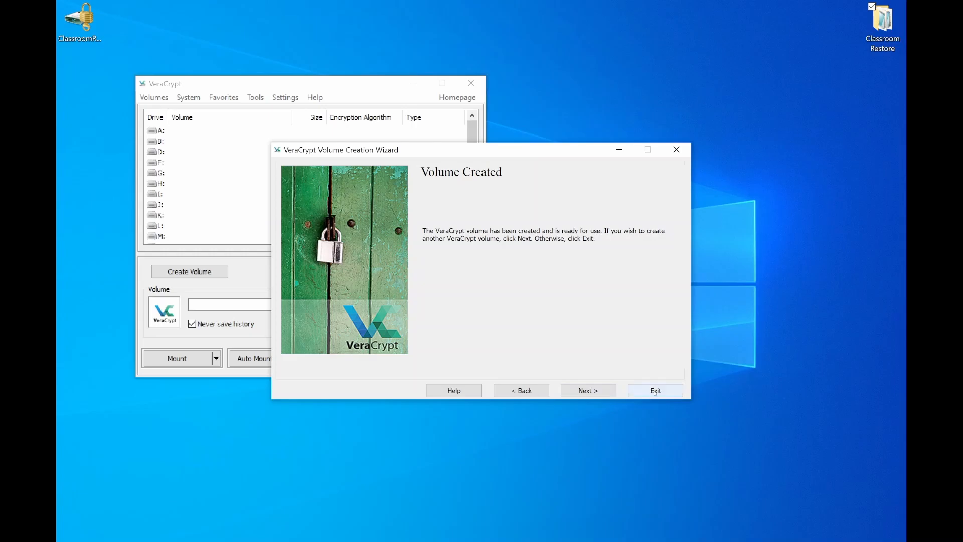
pyautogui.click(656, 391)
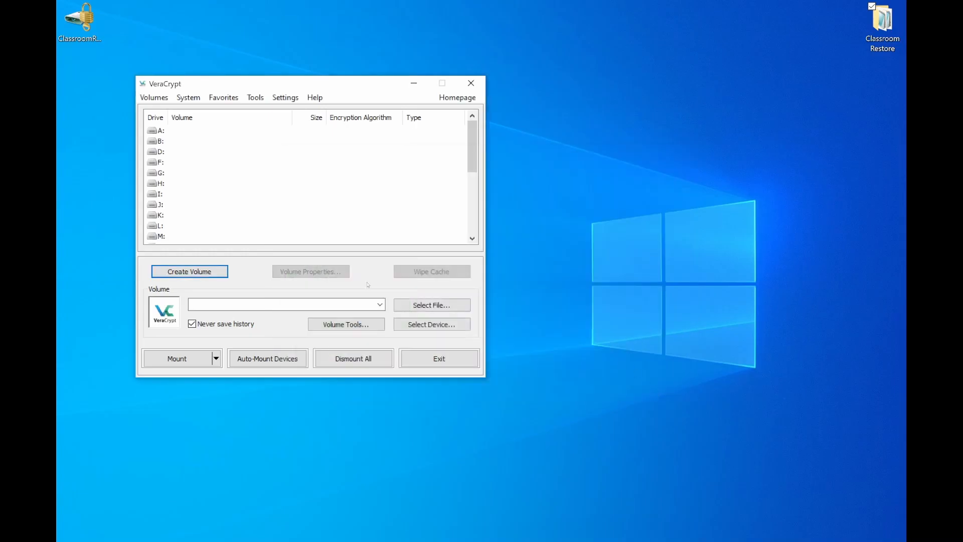
# Choose Z: as the drive letter for mounting the container
pyautogui.click(158, 131)
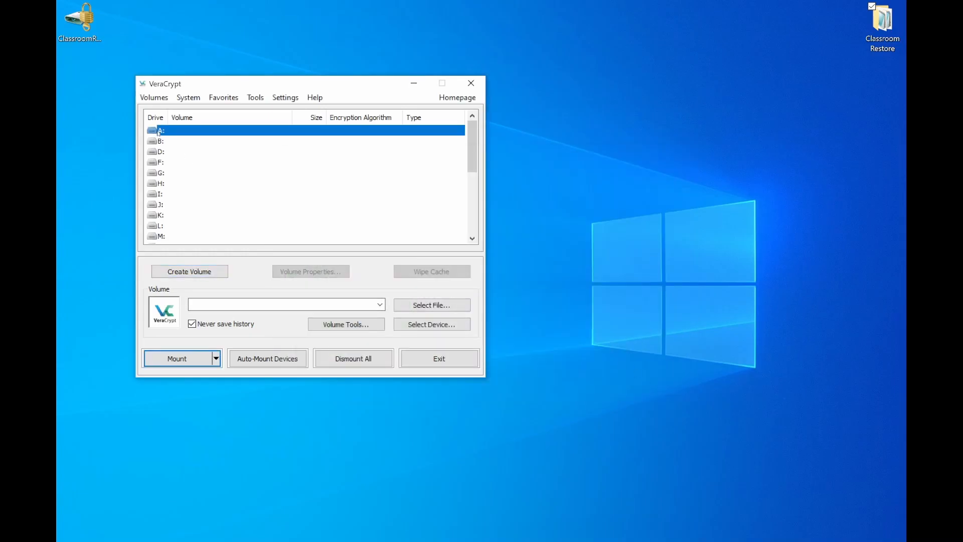
pyautogui.scroll(-5, 173, 146)
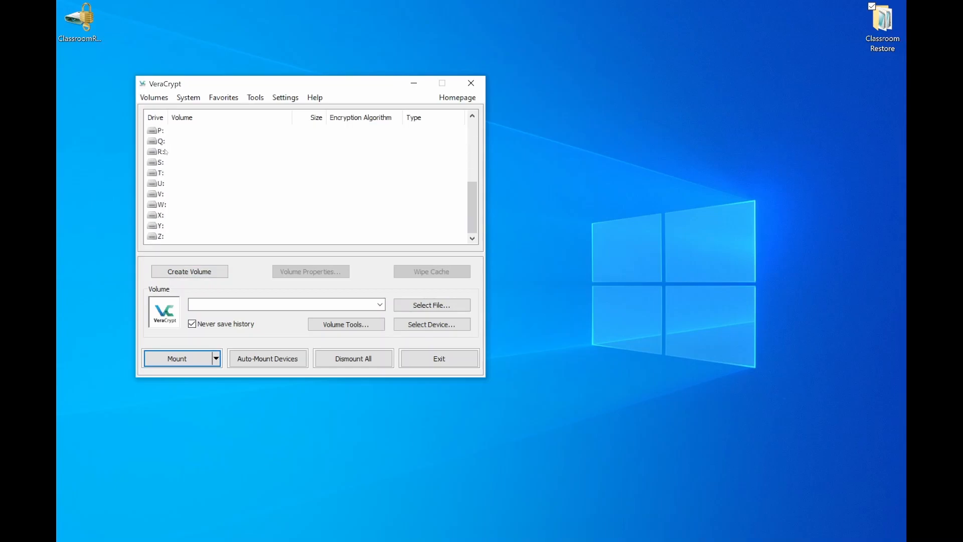
pyautogui.click(160, 236)
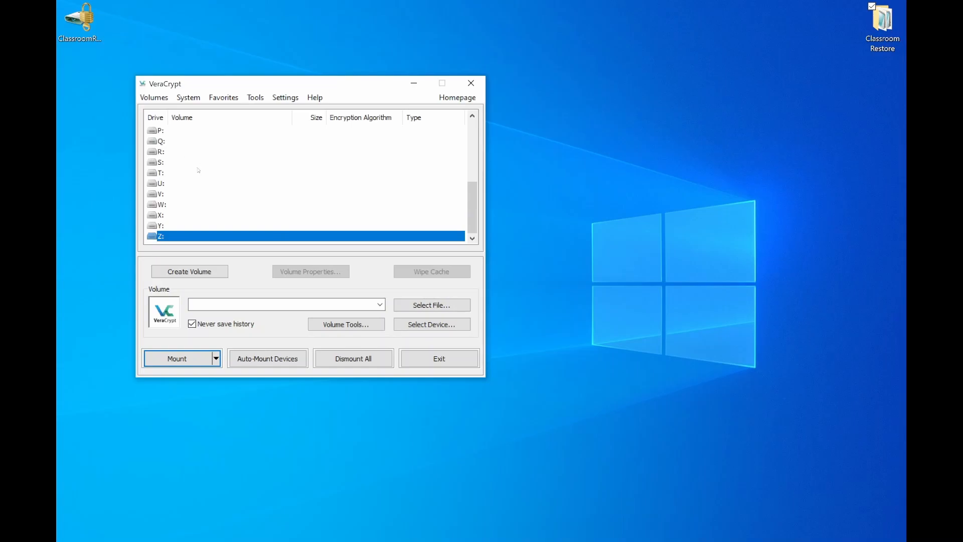
# Select ClassroomRestore.hc from the Desktop as the volume file
pyautogui.click(424, 308)
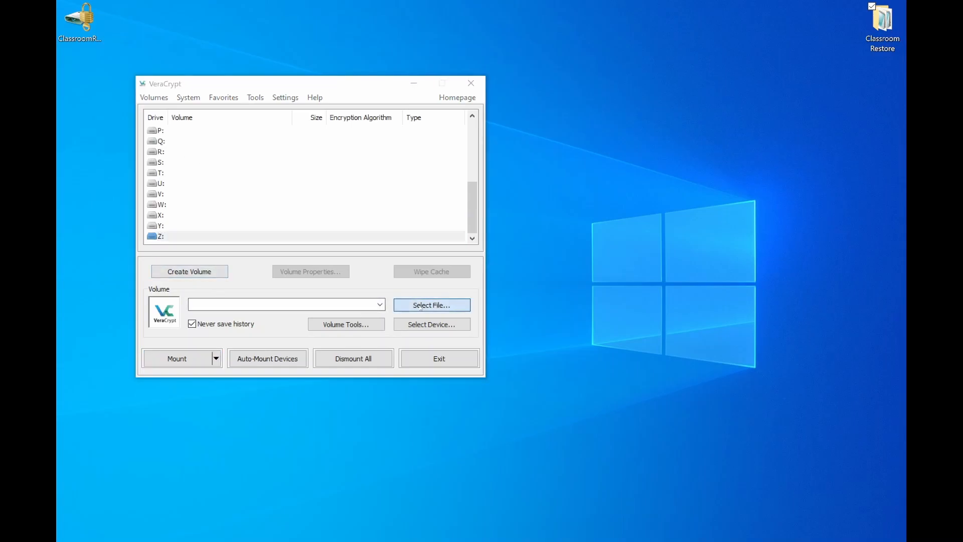
pyautogui.scroll(1, 198, 241)
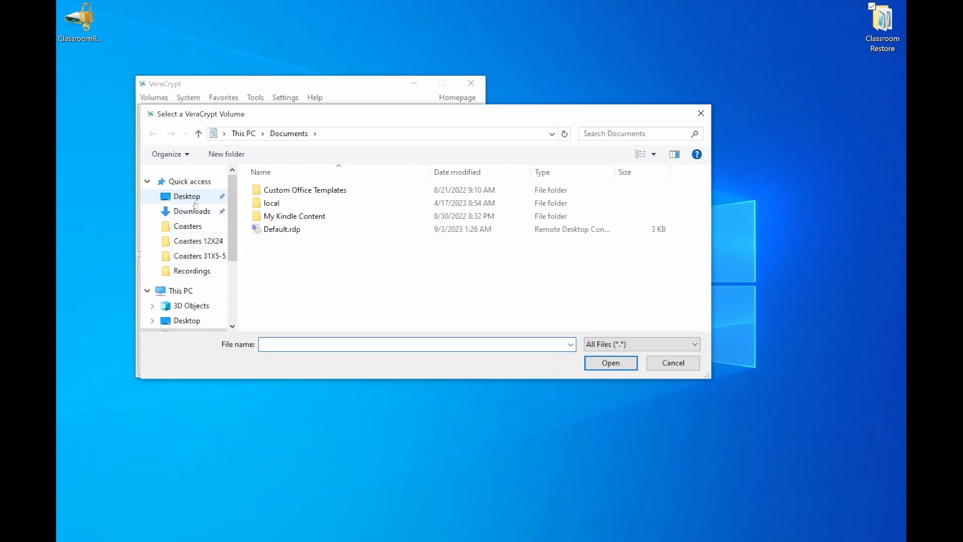
pyautogui.click(187, 196)
pyautogui.click(416, 246)
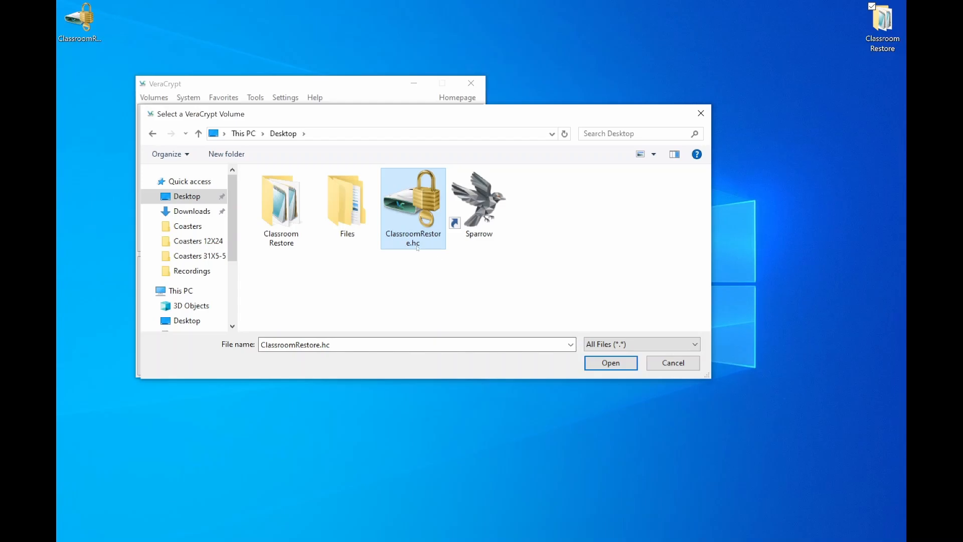
pyautogui.click(610, 362)
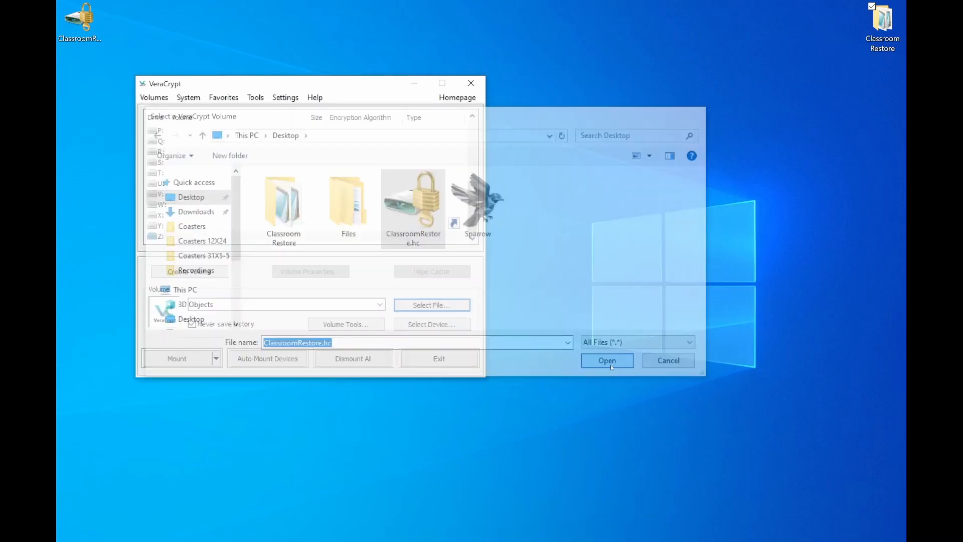
# Mount the selected container on drive Z: by entering the volume password, with PKCS-5 PRF left on Autodetection
pyautogui.click(196, 363)
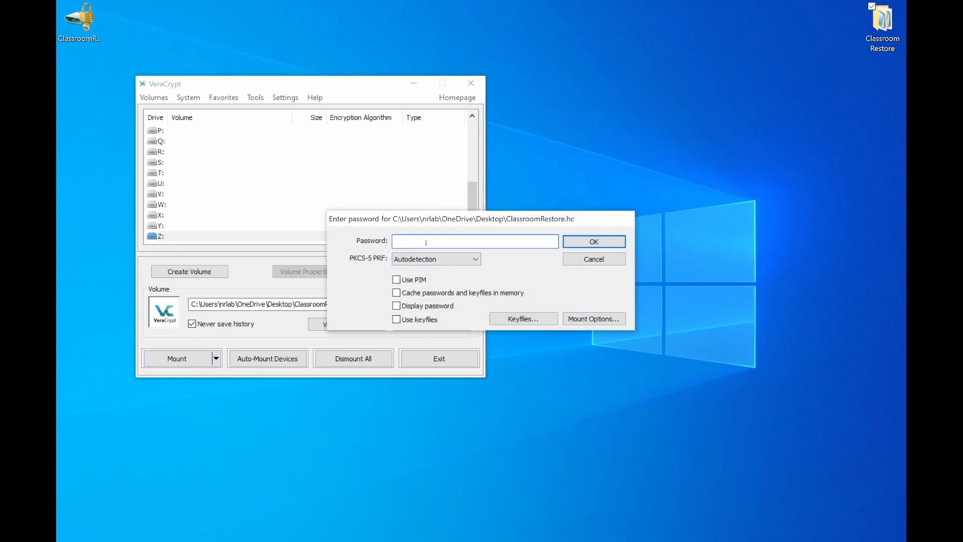
pyautogui.write('aaaaaaaaaaaaaaaa')
pyautogui.click(396, 306)
pyautogui.click(396, 306)
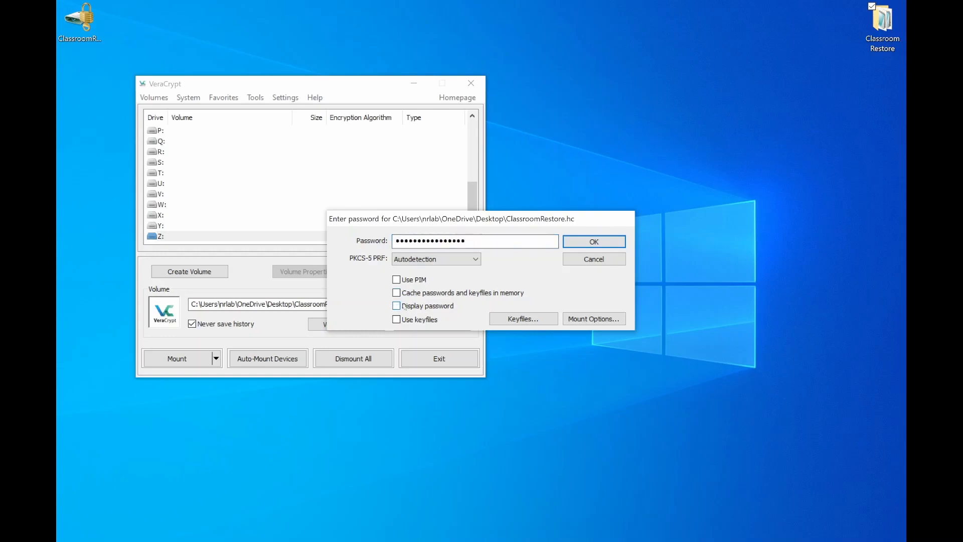
pyautogui.click(594, 242)
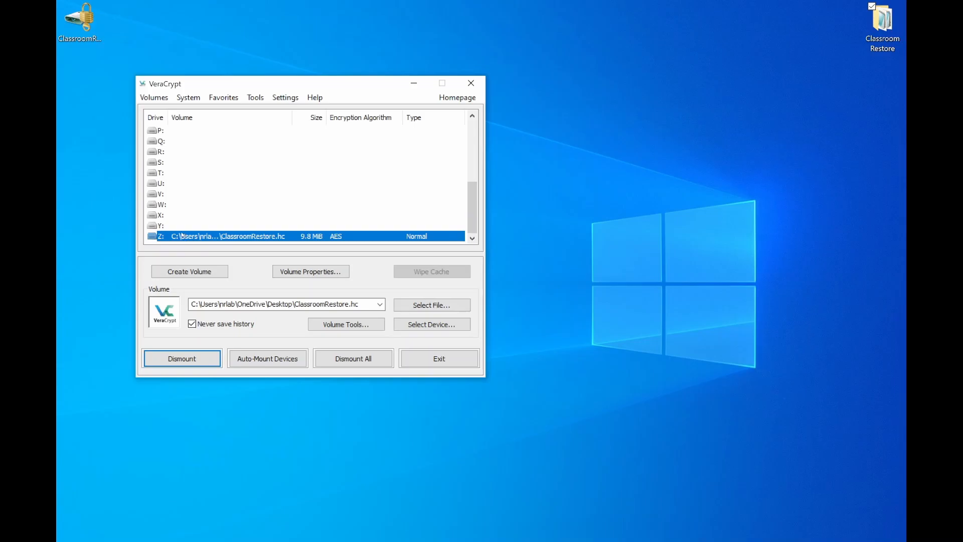
# Open drive Z: in File Explorer and copy the Classroom Restore folder from the Desktop into it
pyautogui.press('super+e')
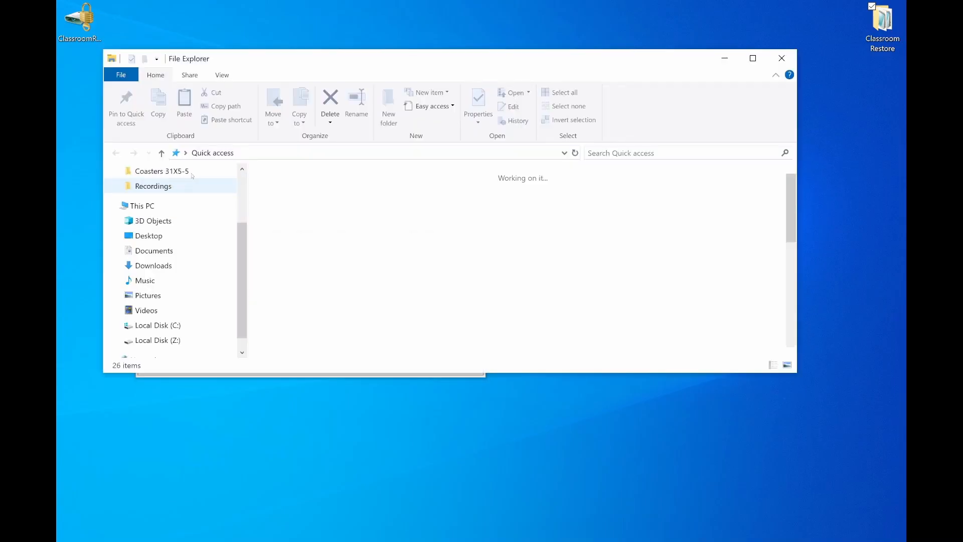
pyautogui.scroll(-2, 160, 261)
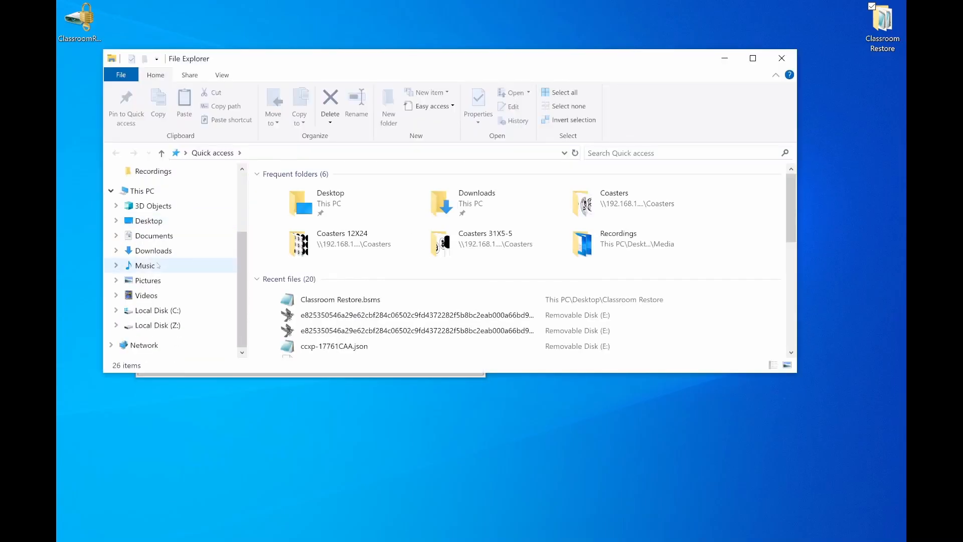
pyautogui.click(150, 327)
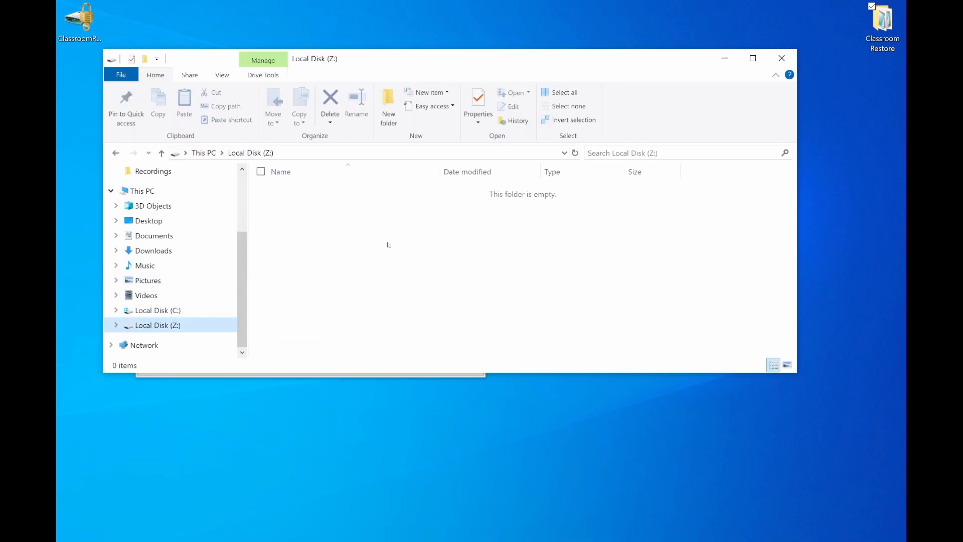
pyautogui.moveTo(883, 24); pyautogui.dragTo(289, 240)
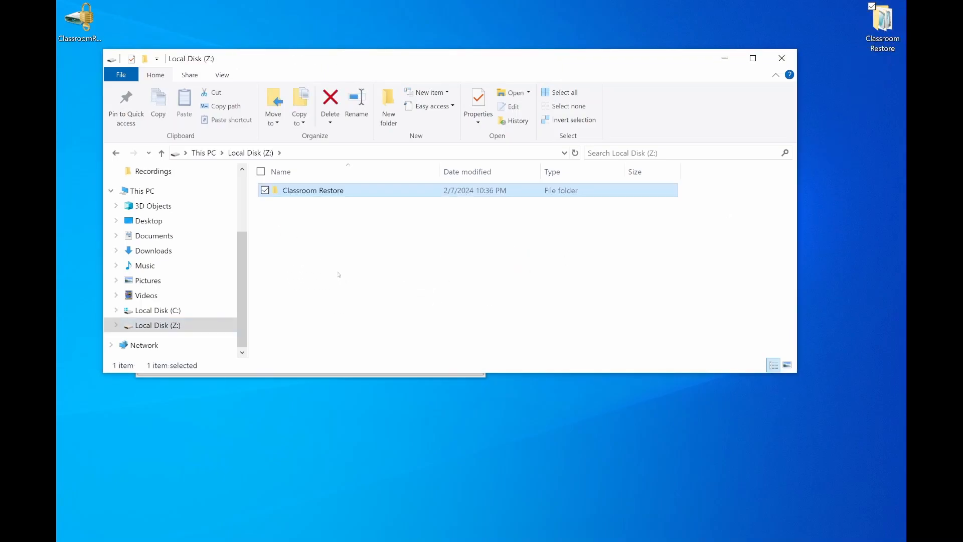
# Open the copied Classroom Restore folder on drive Z: to view its files
pyautogui.click(301, 214)
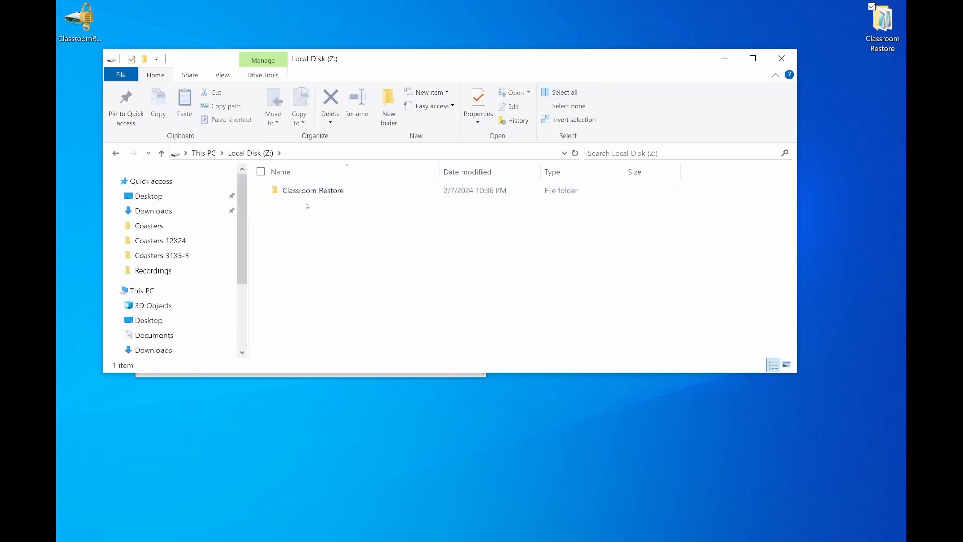
pyautogui.click(305, 193)
pyautogui.doubleClick(305, 193)
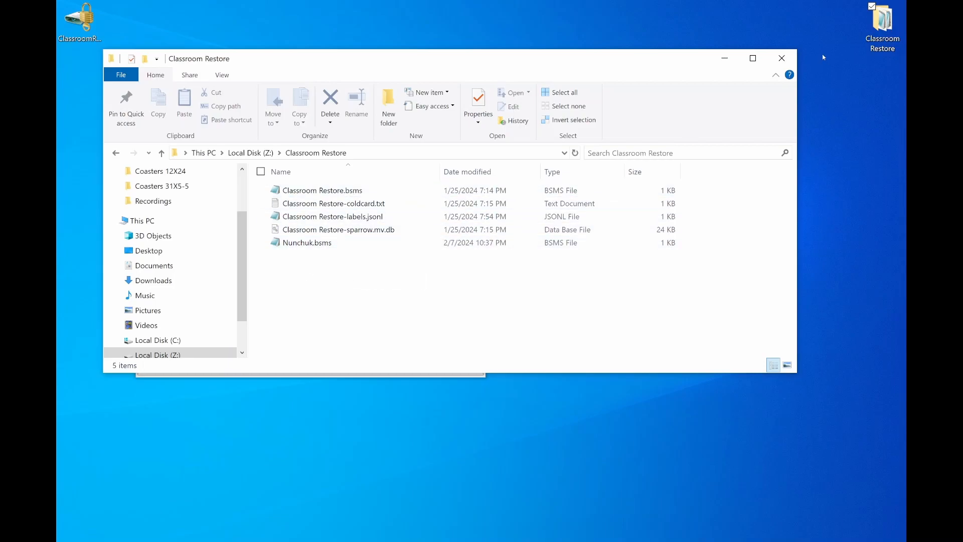
# Delete the original Classroom Restore folder from the Desktop and dismount the ClassroomRestore.hc container from drive Z:
pyautogui.click(886, 26)
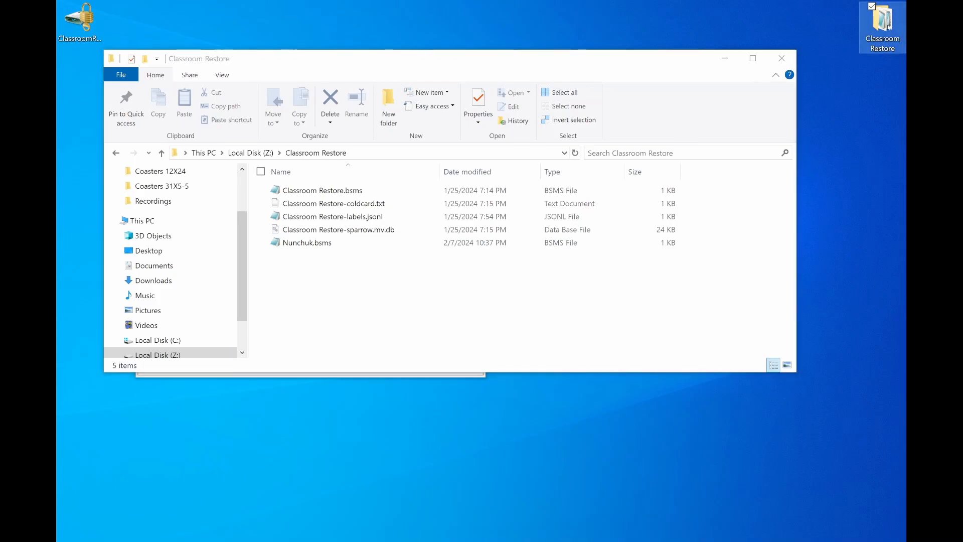
pyautogui.press('Delete')
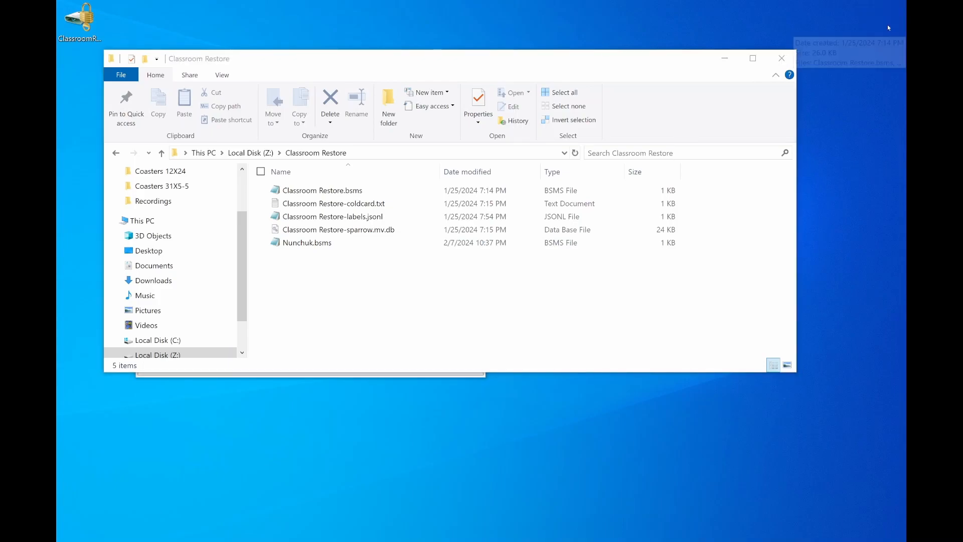
pyautogui.click(782, 59)
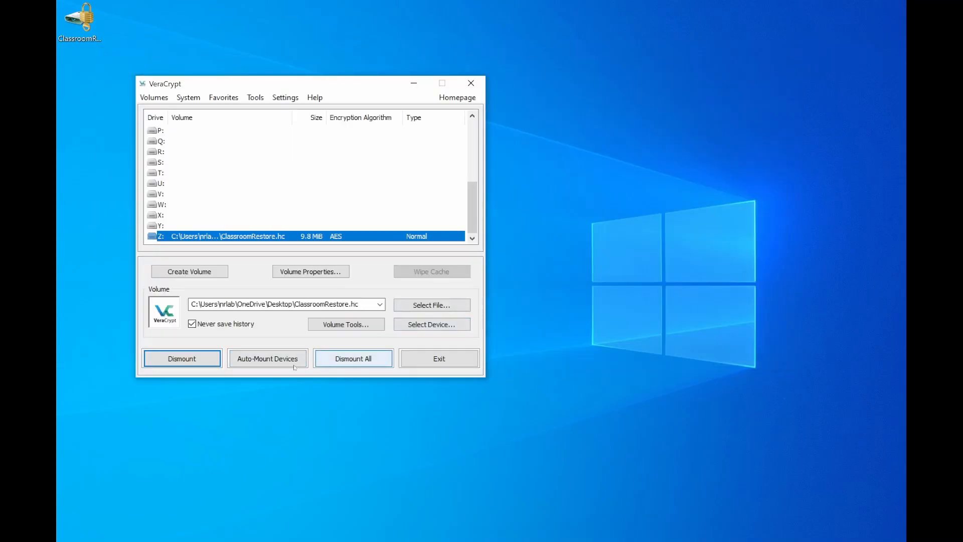
pyautogui.click(208, 358)
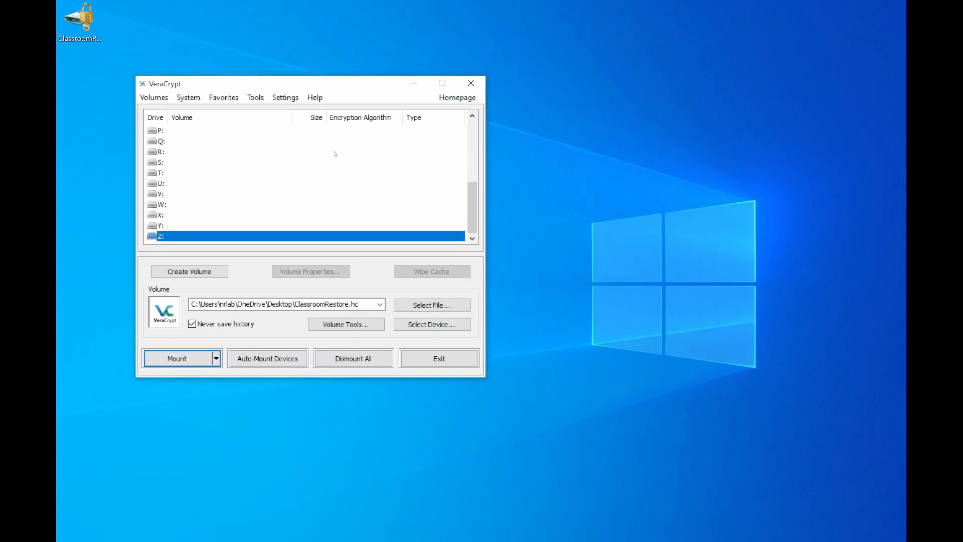
# Look through the drives under This PC in File Explorer for drive Z:, and close the window
pyautogui.press('super+e')
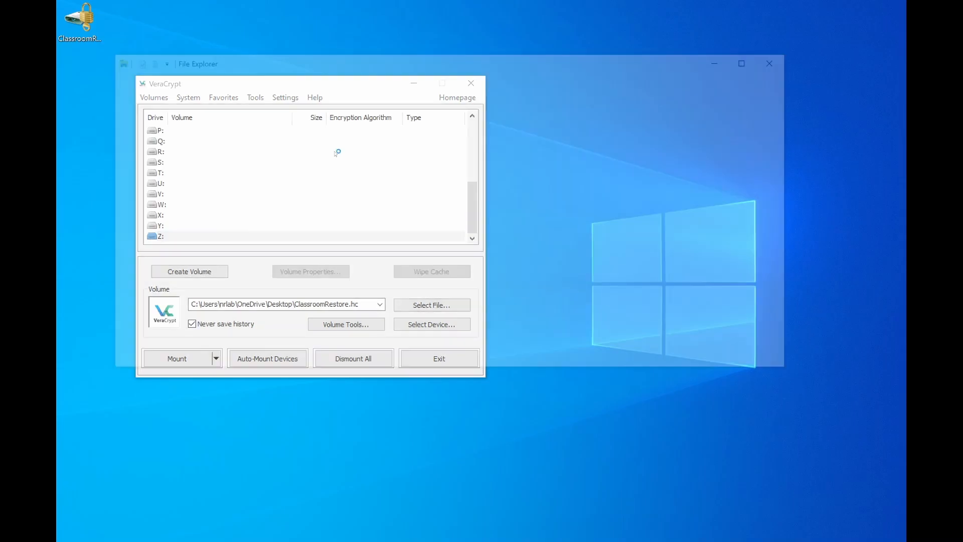
pyautogui.scroll(-1, 160, 277)
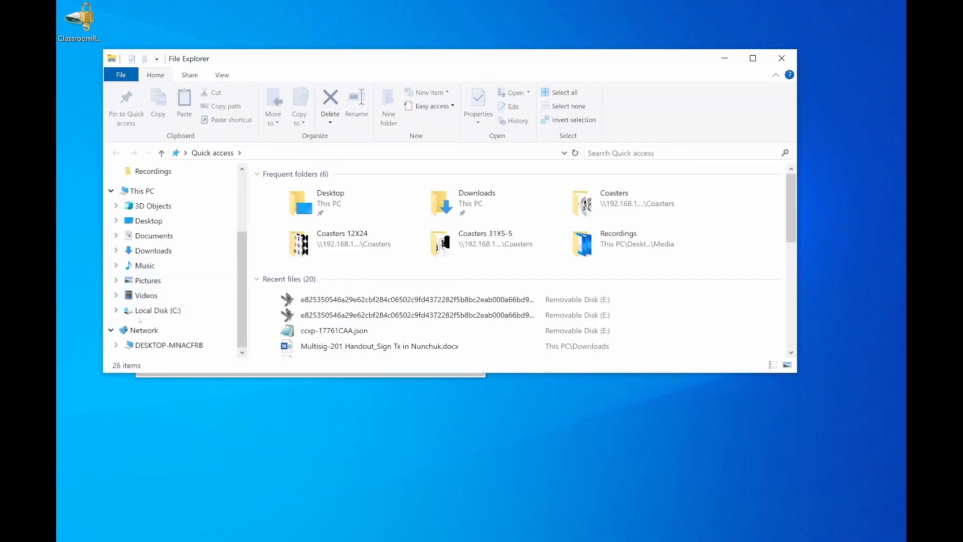
pyautogui.click(116, 311)
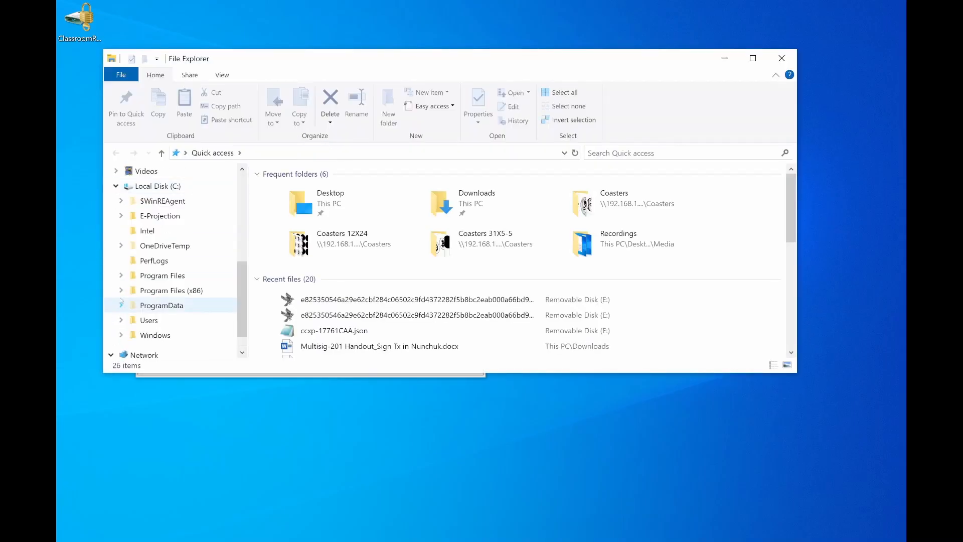
pyautogui.click(117, 192)
pyautogui.scroll(3, 185, 228)
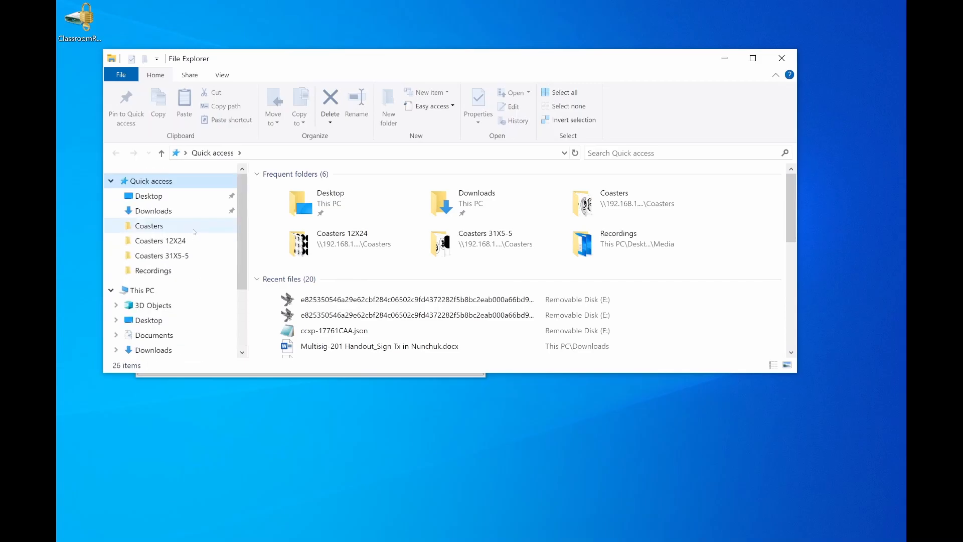
pyautogui.moveTo(468, 64); pyautogui.dragTo(520, 100)
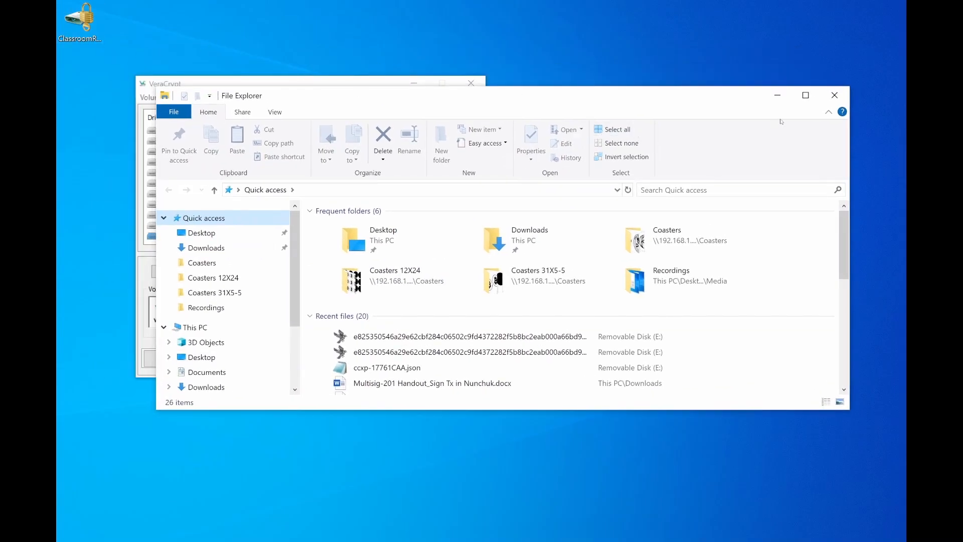
pyautogui.click(834, 95)
# Remount ClassroomRestore.hc on drive Z: by entering the volume password, keeping PKCS-5 PRF on Autodetection
pyautogui.moveTo(272, 80); pyautogui.dragTo(307, 74)
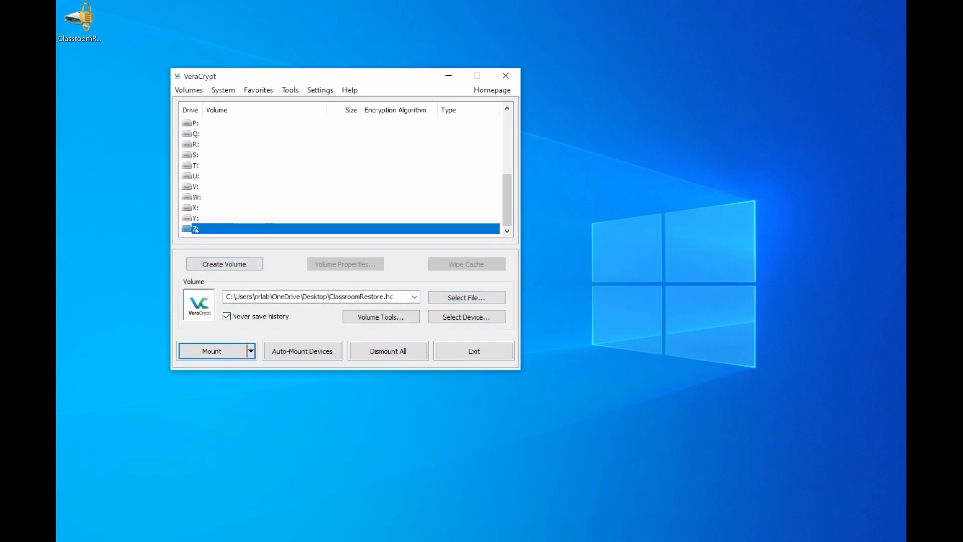
pyautogui.click(214, 352)
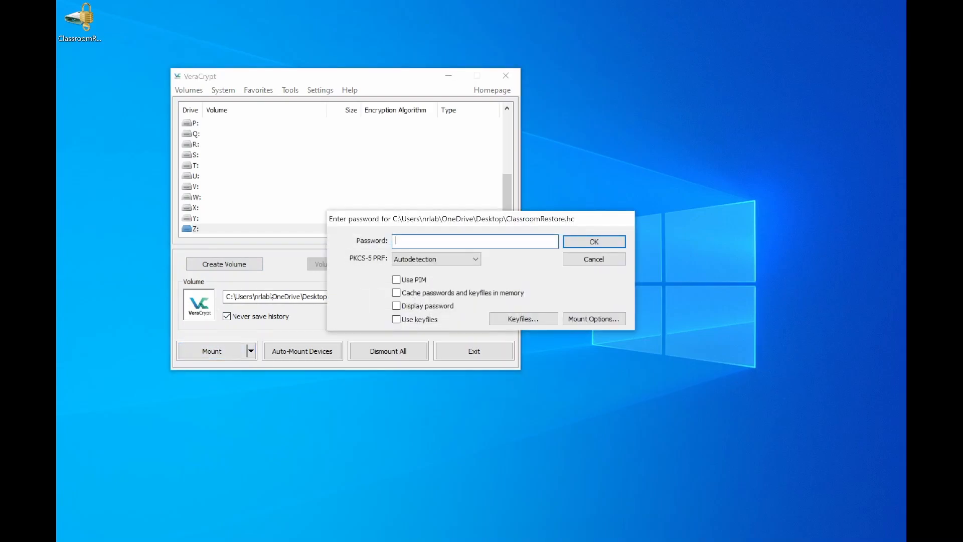
pyautogui.write('••••••••••••••••')
pyautogui.click(594, 241)
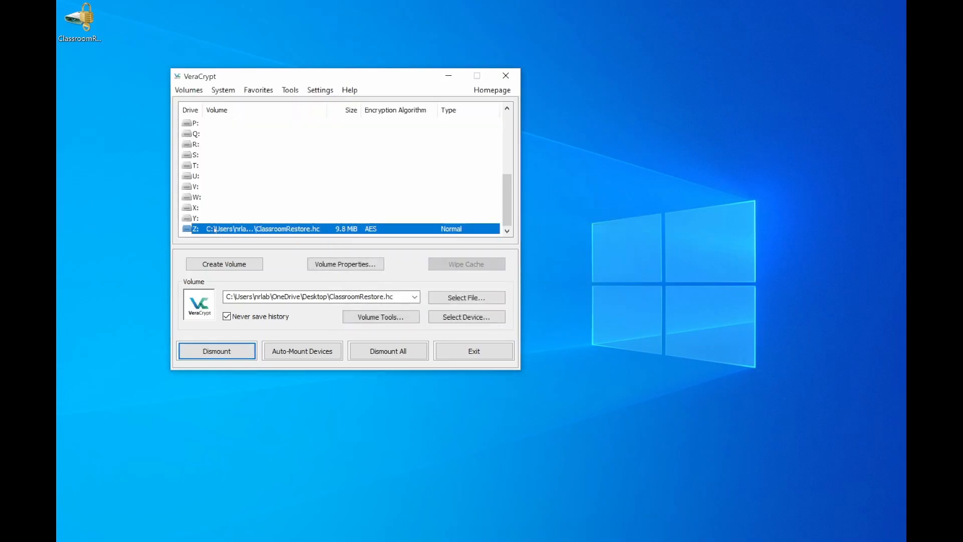
# Open the Classroom Restore folder on the remounted drive Z: in File Explorer to view its files
pyautogui.press('super+e')
pyautogui.scroll(-2, 225, 320)
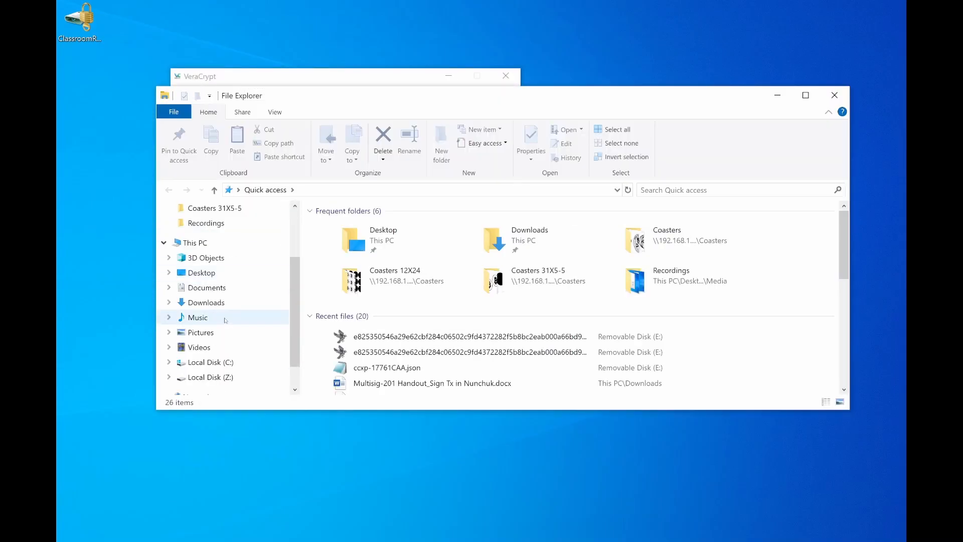
pyautogui.click(221, 376)
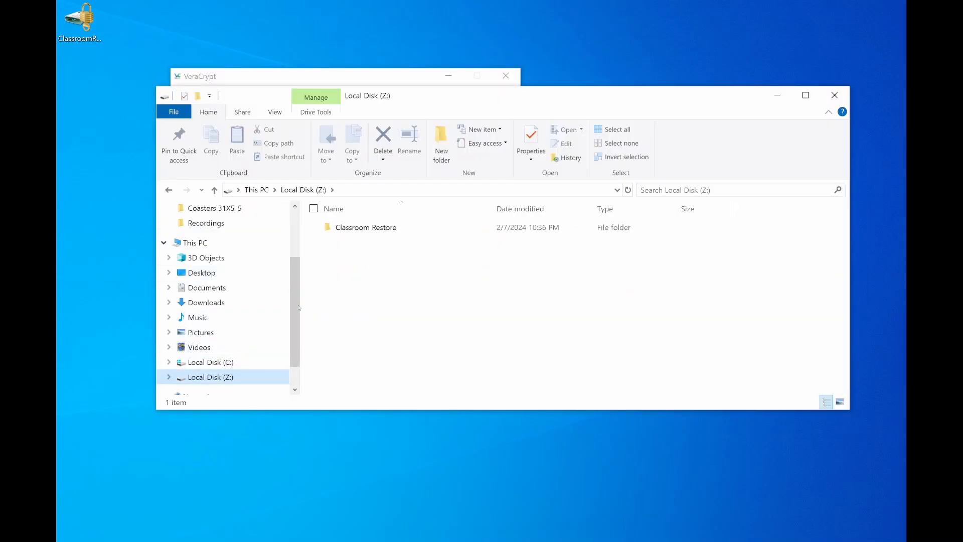
pyautogui.doubleClick(373, 228)
pyautogui.moveTo(371, 300); pyautogui.dragTo(358, 224)
pyautogui.click(365, 319)
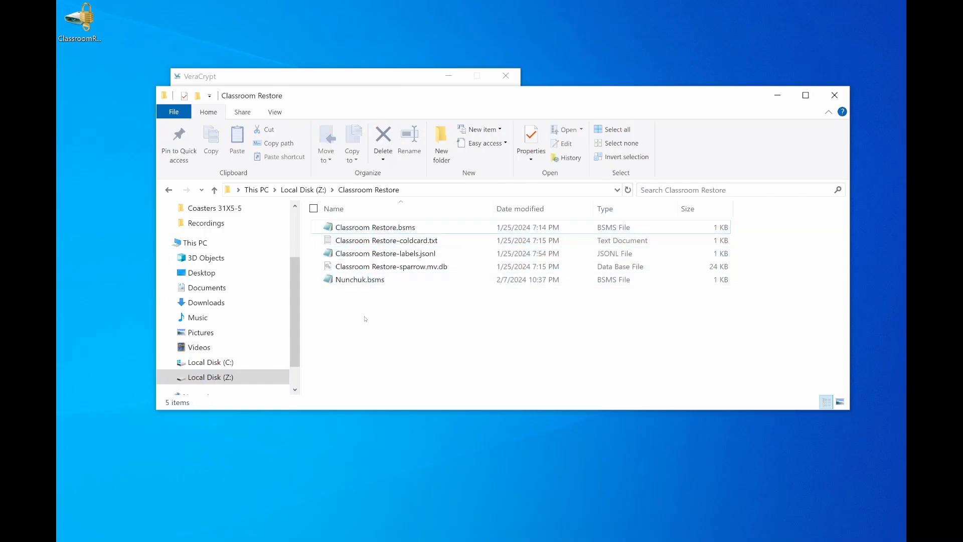